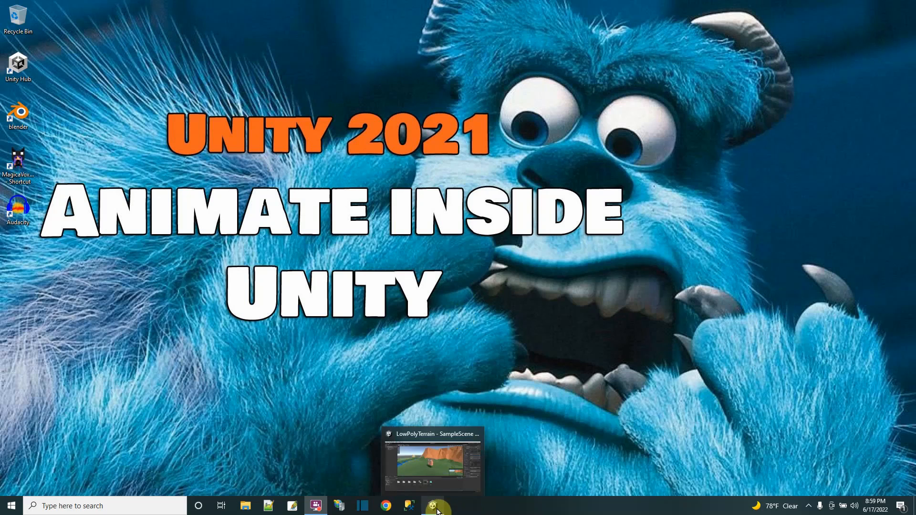
Switch to the LowPolyTerrain project in Unity, select funnyface and play the scene to preview its animation, stopping playback at the end.
left_click(438, 511)
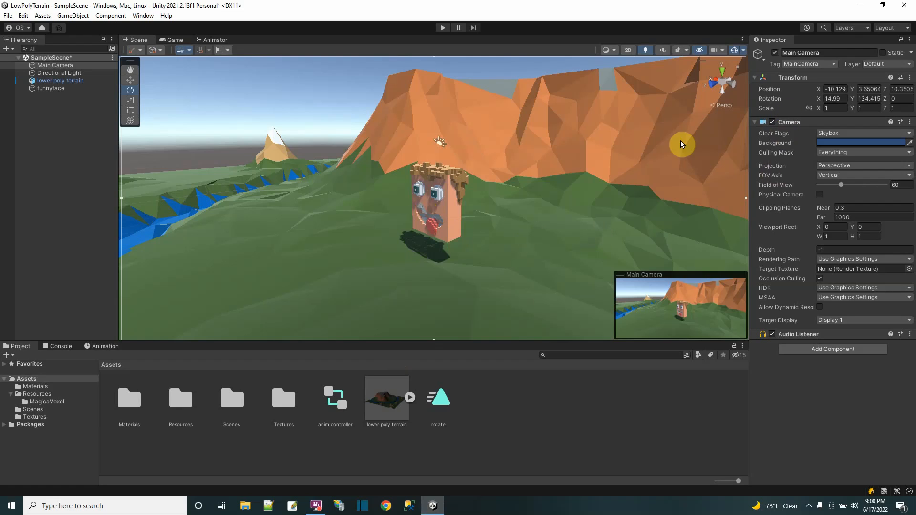
left_click(39, 88)
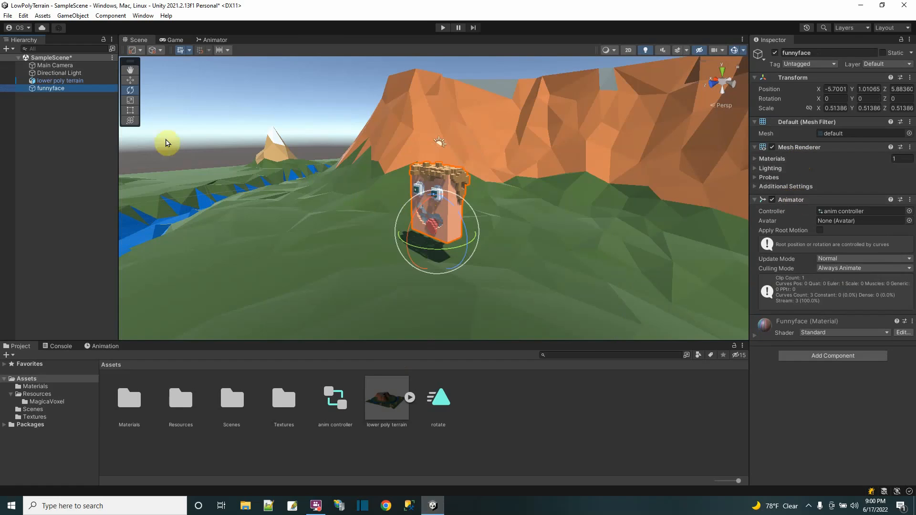
left_click(441, 30)
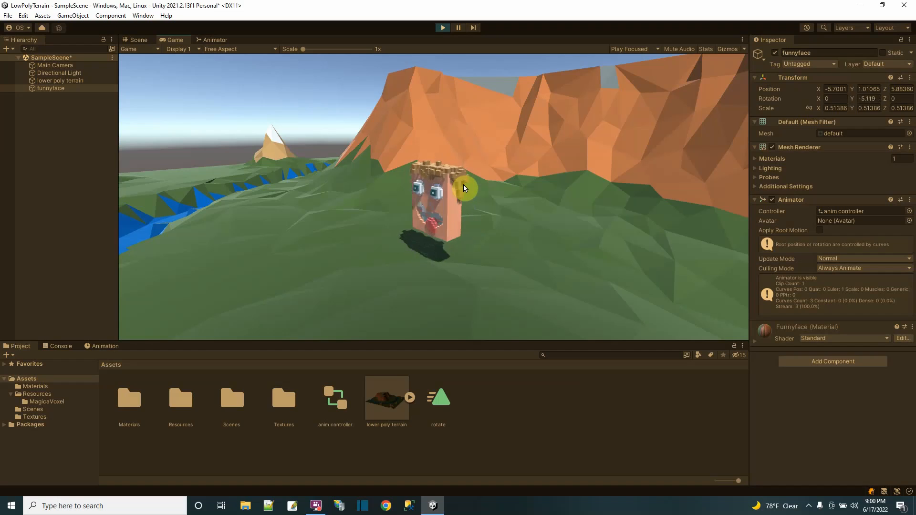
left_click(442, 27)
Activate the Move tool and inspect the funnyface model asset in the Resources/MagicaVoxel folder.
left_click(130, 80)
scroll(420, 272, "down", 3)
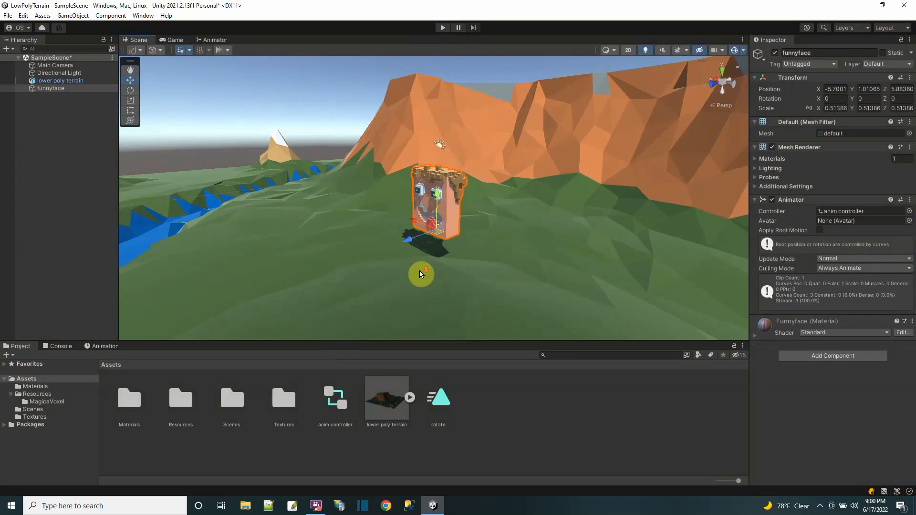
scroll(419, 272, "up", 3)
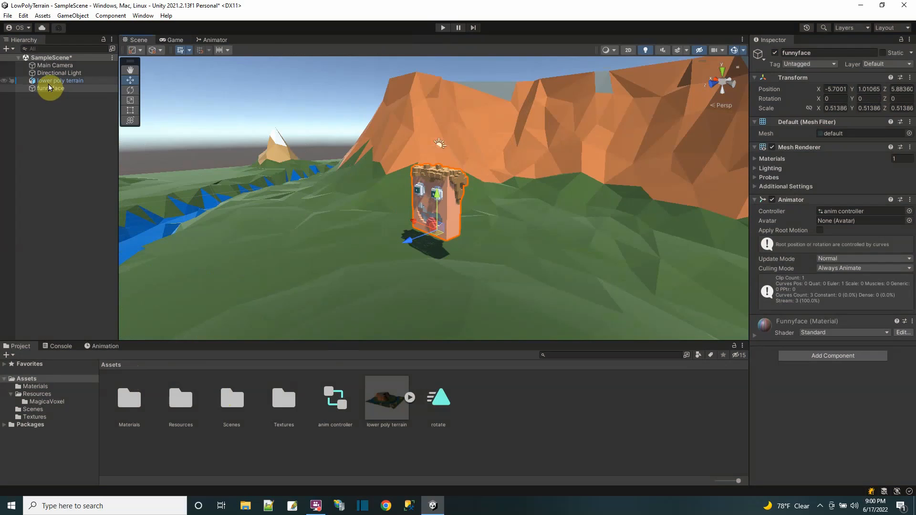
double_click(179, 404)
left_click(127, 404)
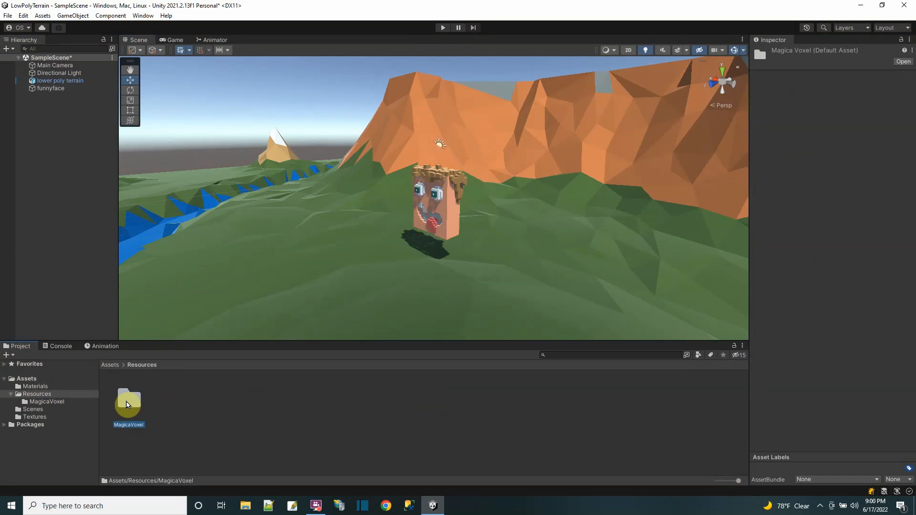
double_click(127, 405)
left_click(178, 407)
left_click_drag(178, 407, 228, 388)
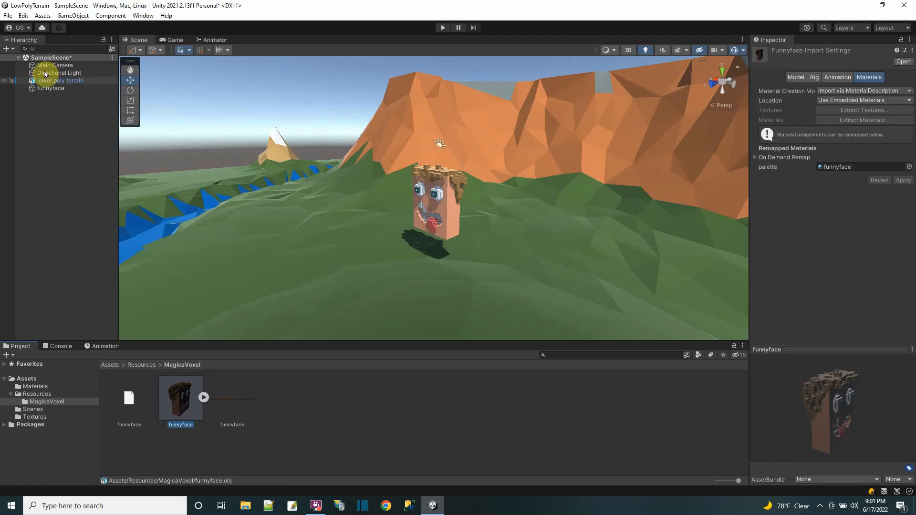
Delete the funnyface object from the scene.
left_click(42, 89)
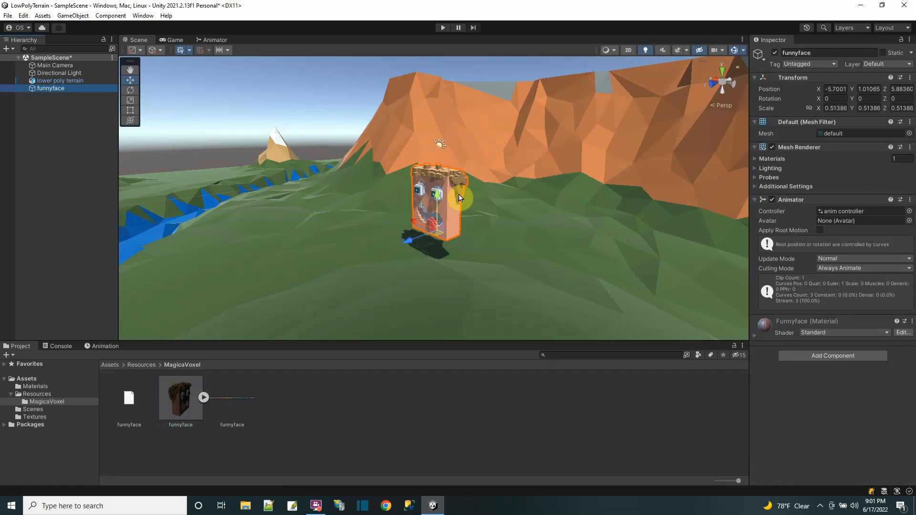
right_click(43, 89)
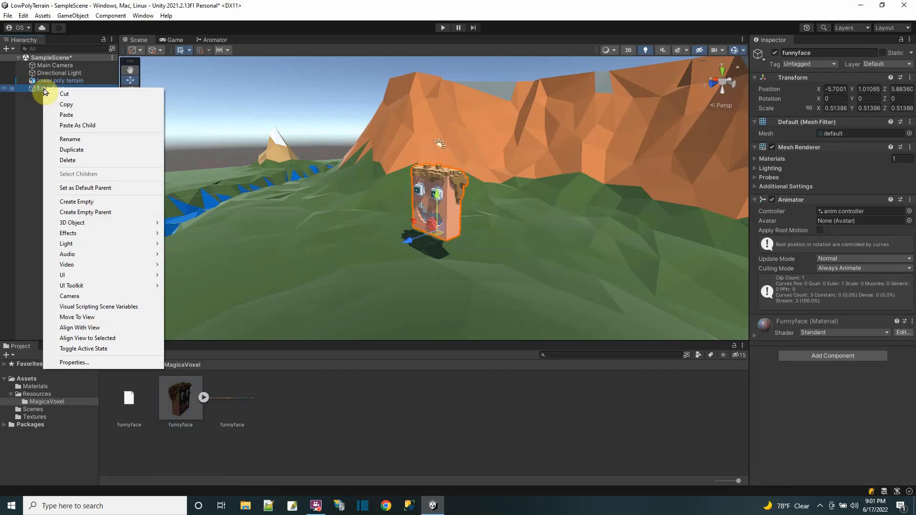
left_click(68, 160)
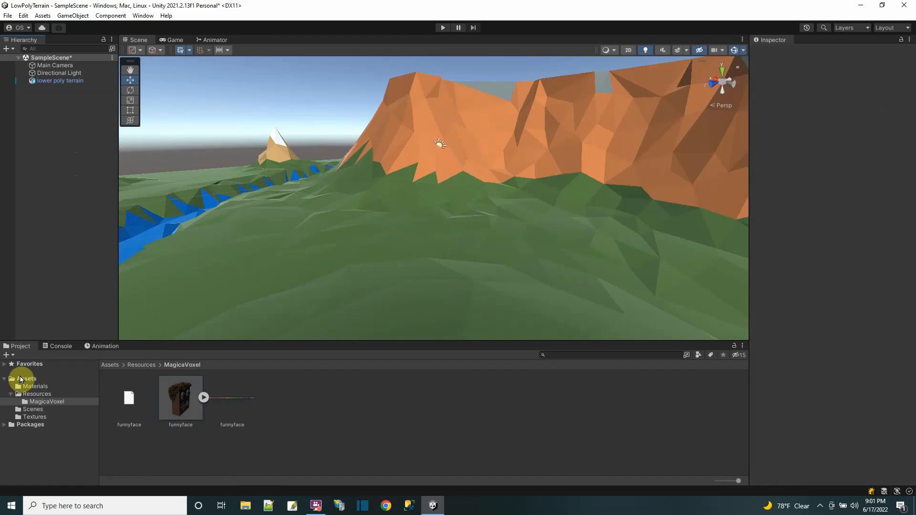
Delete the anim controller and rotate assets from the Assets folder.
left_click(24, 379)
left_click(335, 398)
left_click(439, 397, "ctrl")
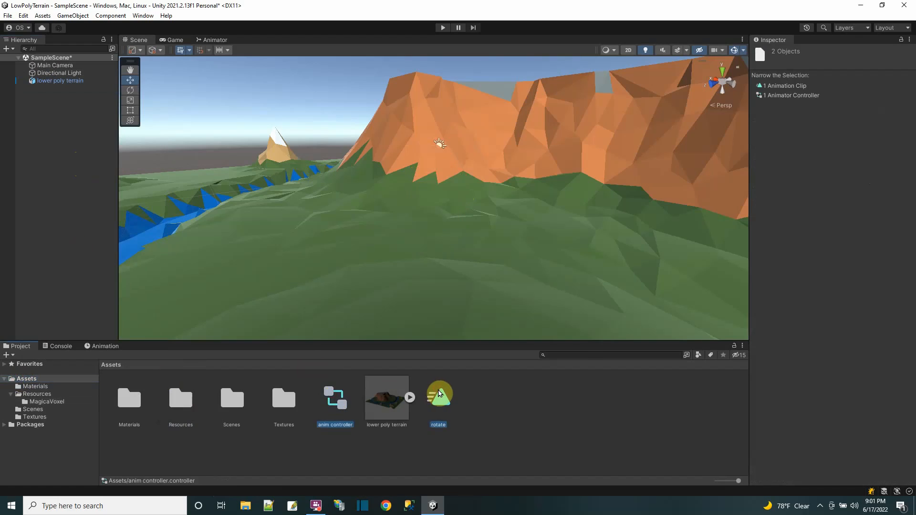
right_click(439, 393)
left_click(482, 174)
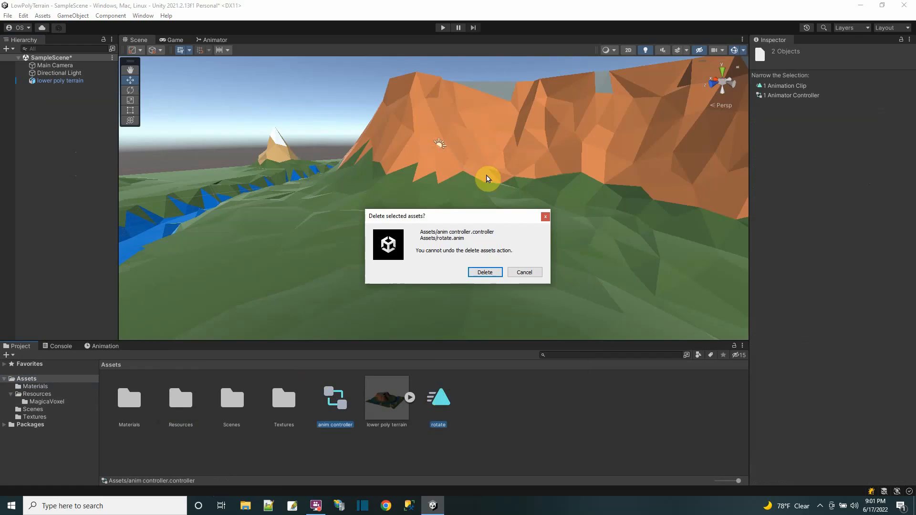
left_click(476, 272)
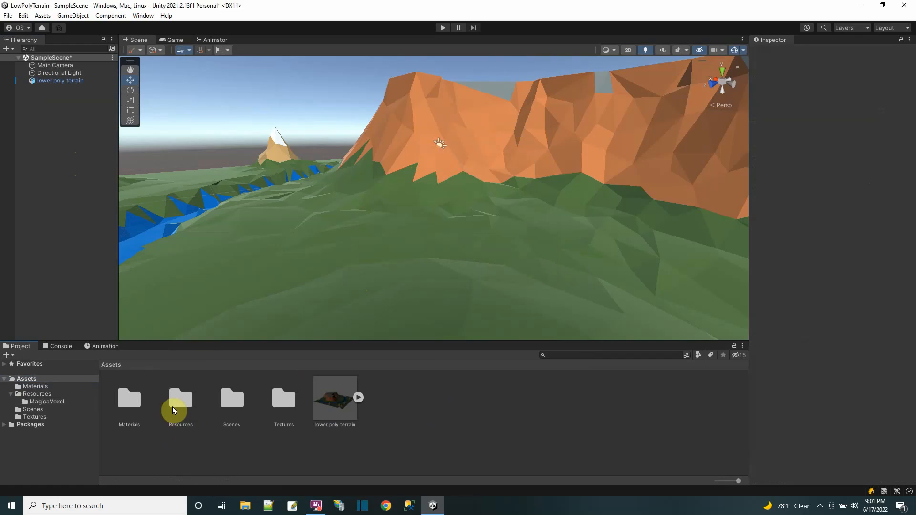
Place the funnyface model from Resources/MagicaVoxel on the terrain, raised to about Y 0.86, and make it the last object in the hierarchy.
double_click(173, 406)
double_click(129, 399)
left_click_drag(181, 396, 432, 246)
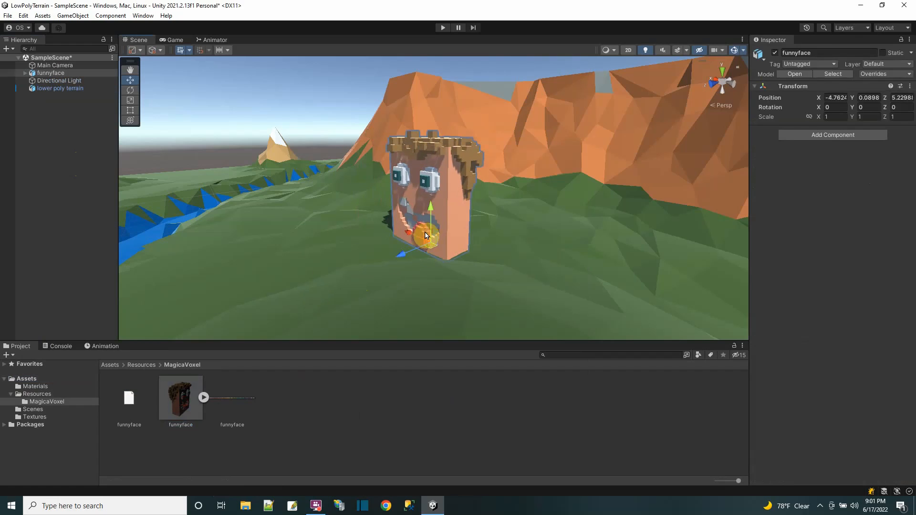
left_click_drag(431, 208, 428, 185)
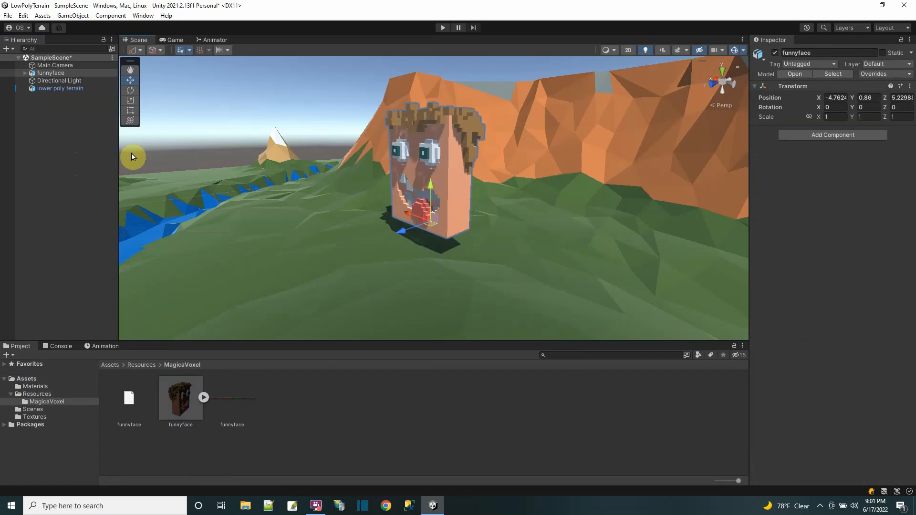
left_click_drag(35, 76, 57, 91)
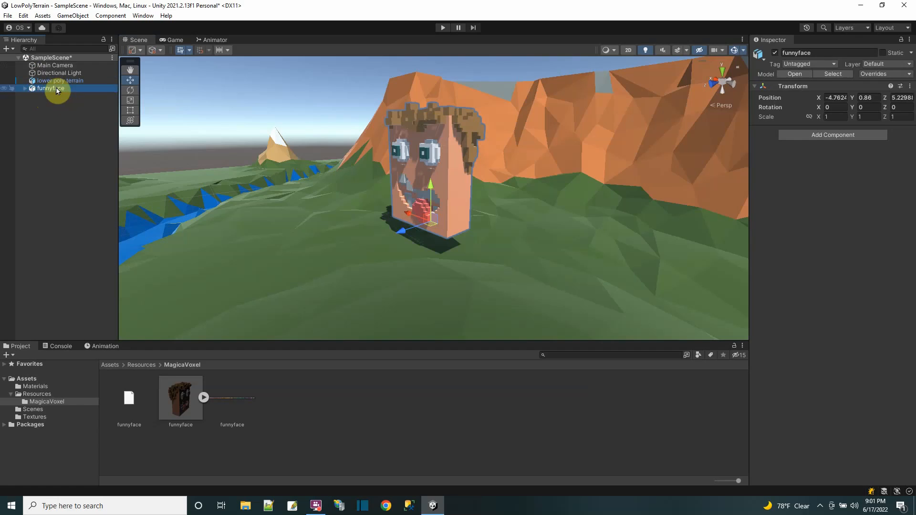
Create an Animator Controller named "anim controller" in the Assets folder.
left_click(22, 379)
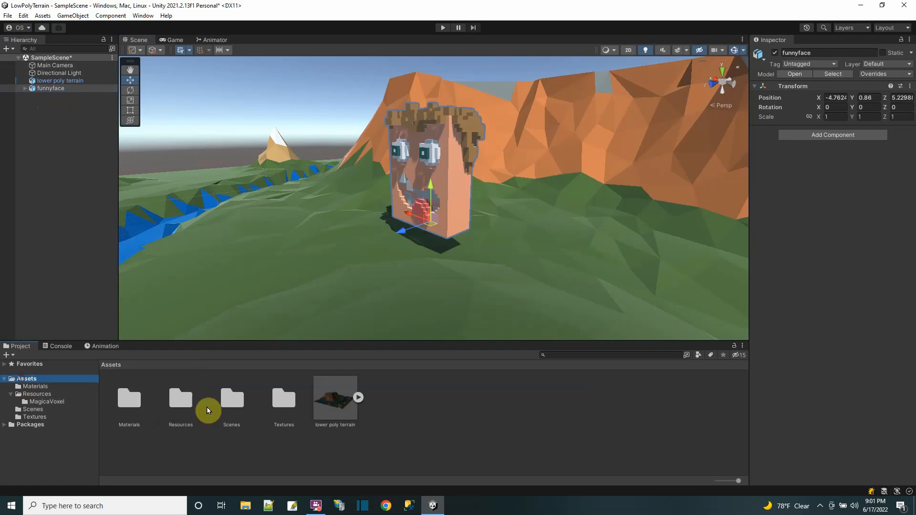
right_click(418, 412)
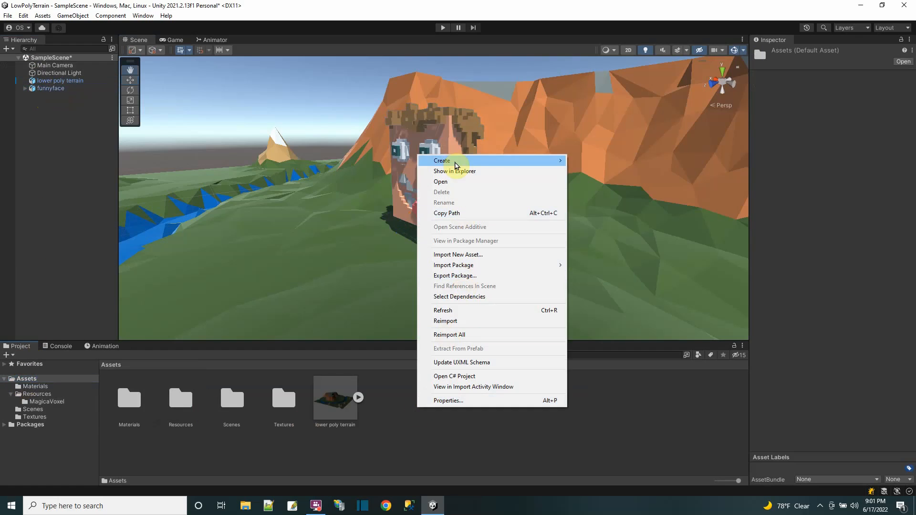
mouse_move(455, 162)
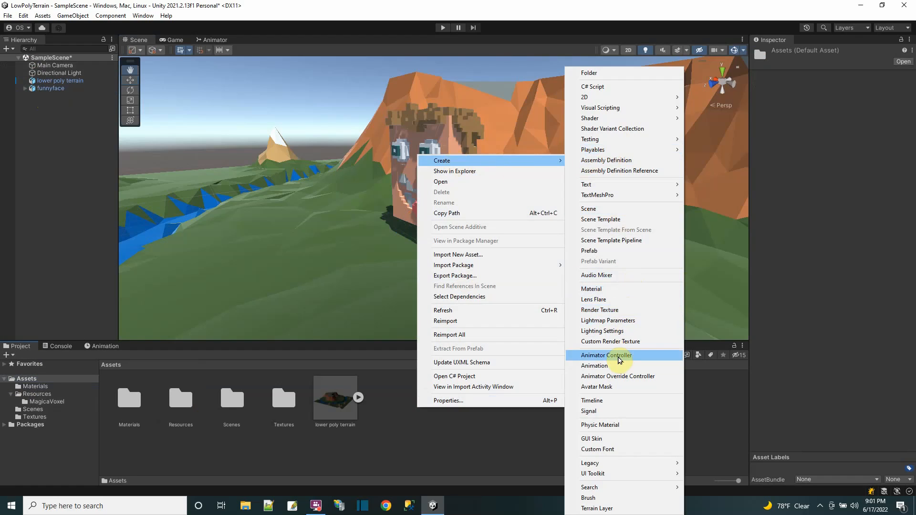
left_click(619, 360)
type("anim controll")
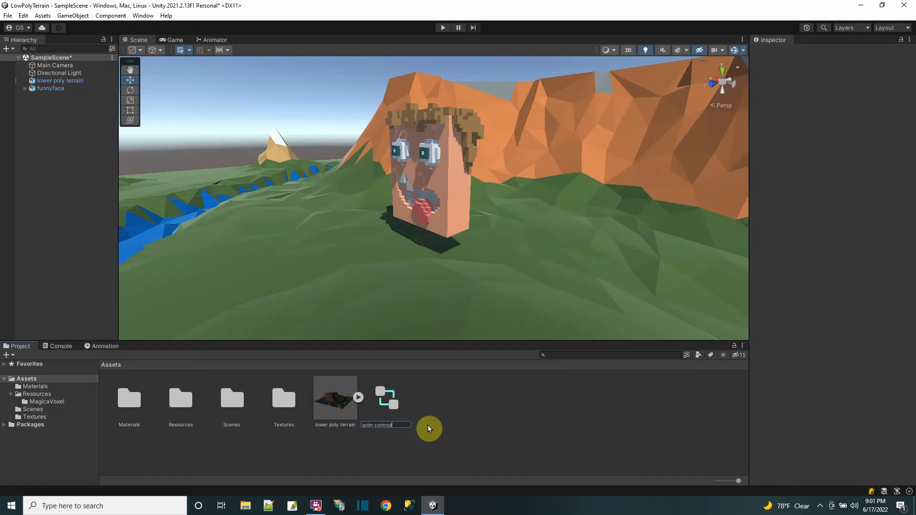
type("er")
key("Return")
Attach the anim controller to the funnyface object and open the controller's state graph in the Animator.
left_click(52, 89)
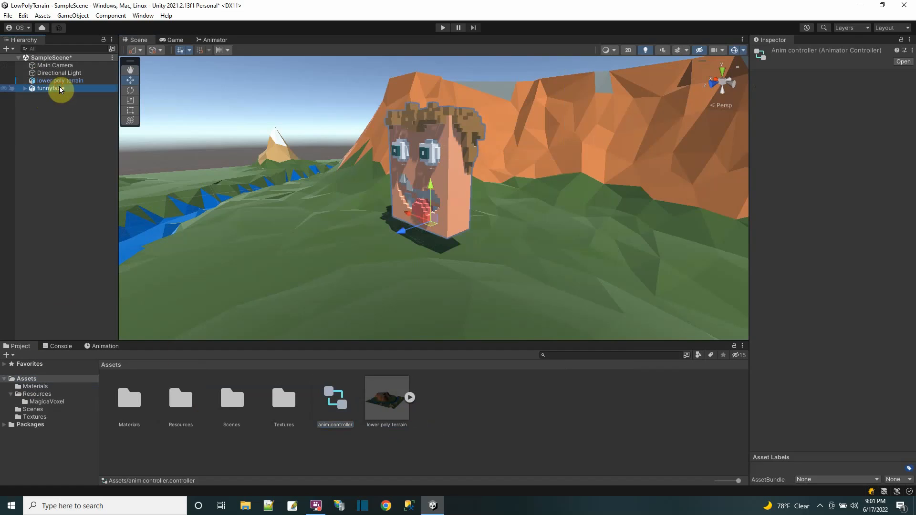
left_click_drag(333, 405, 804, 247)
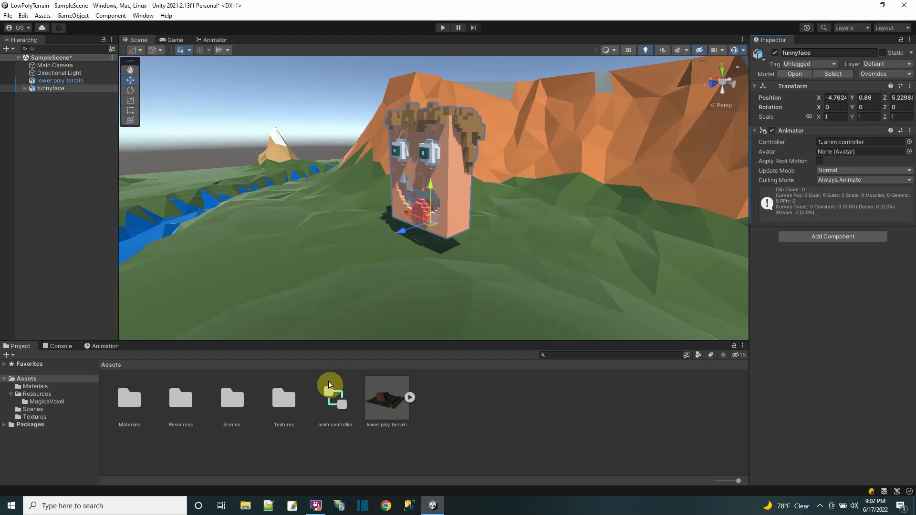
double_click(340, 406)
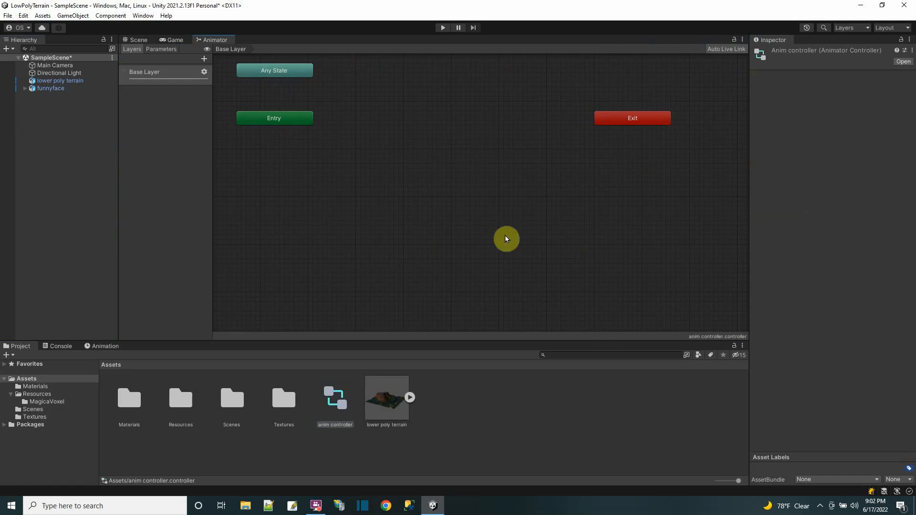
right_click(390, 88)
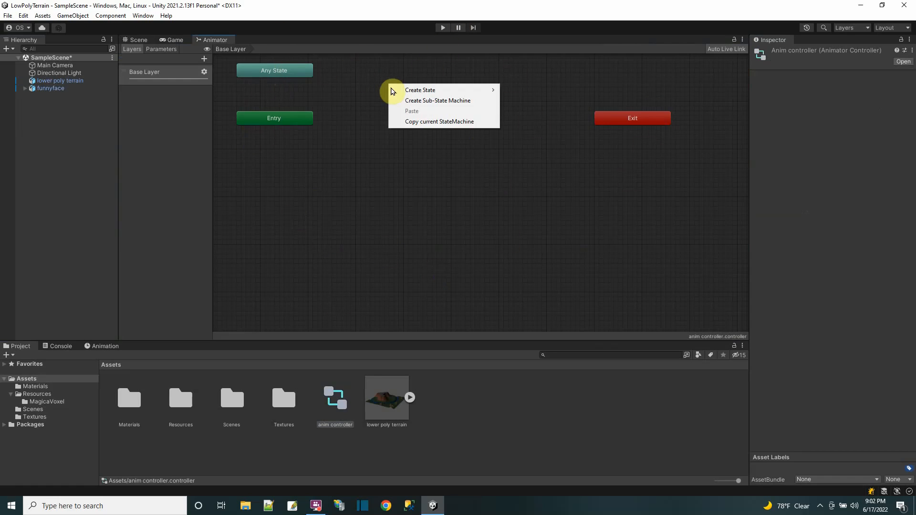
mouse_move(396, 93)
left_click(450, 196)
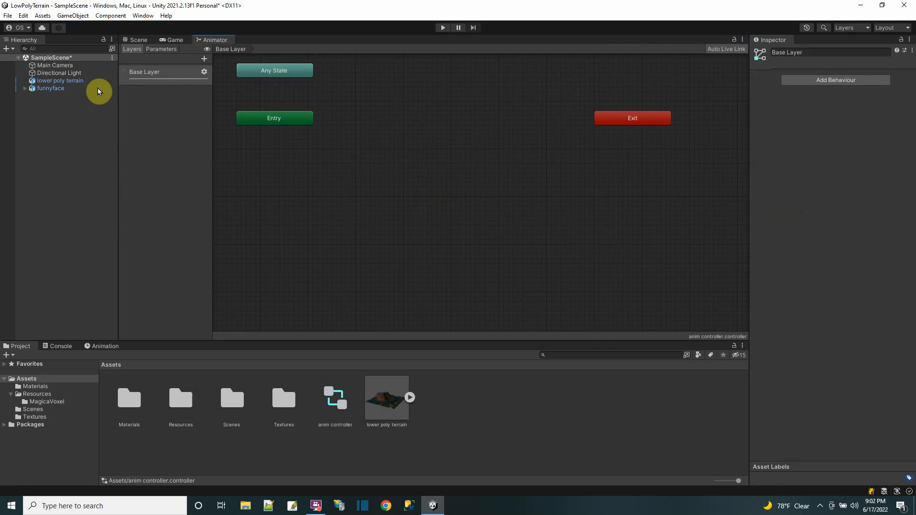
Create an animation clip named New Animation in the Assets folder and open it for editing.
left_click(28, 380)
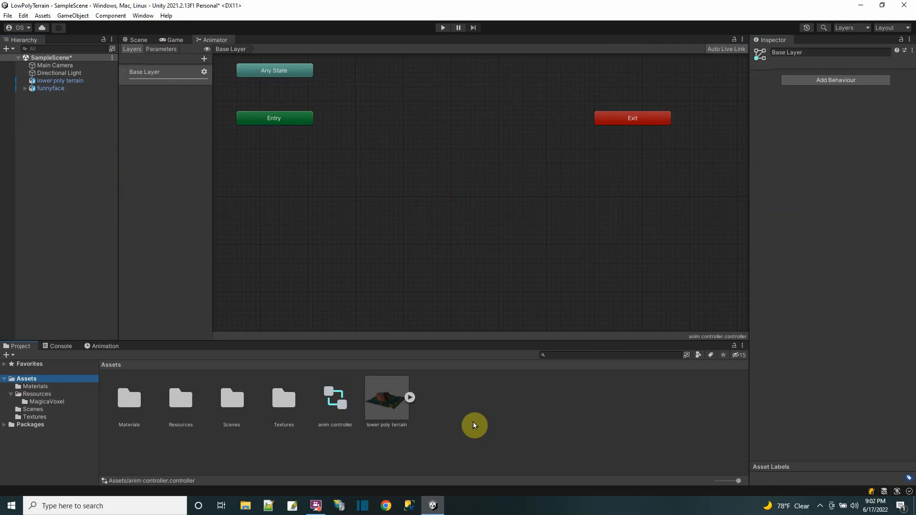
left_click(141, 40)
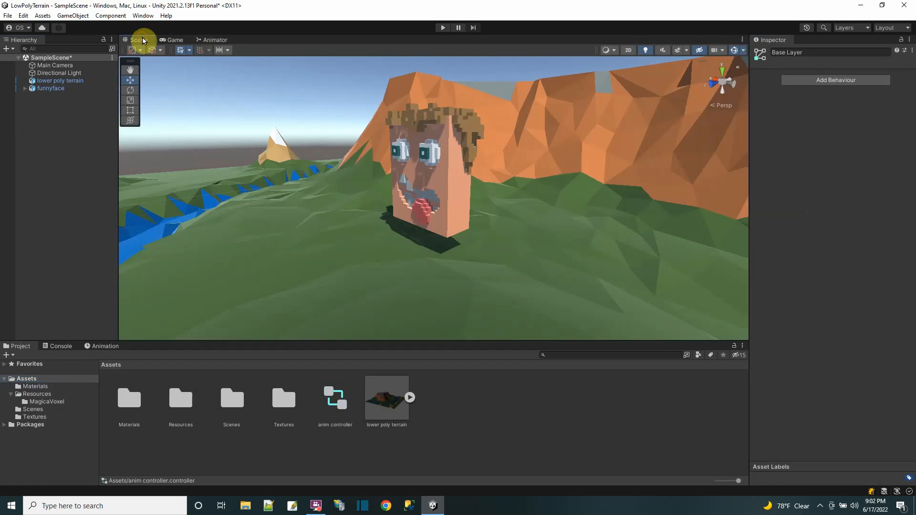
right_click(476, 418)
mouse_move(587, 171)
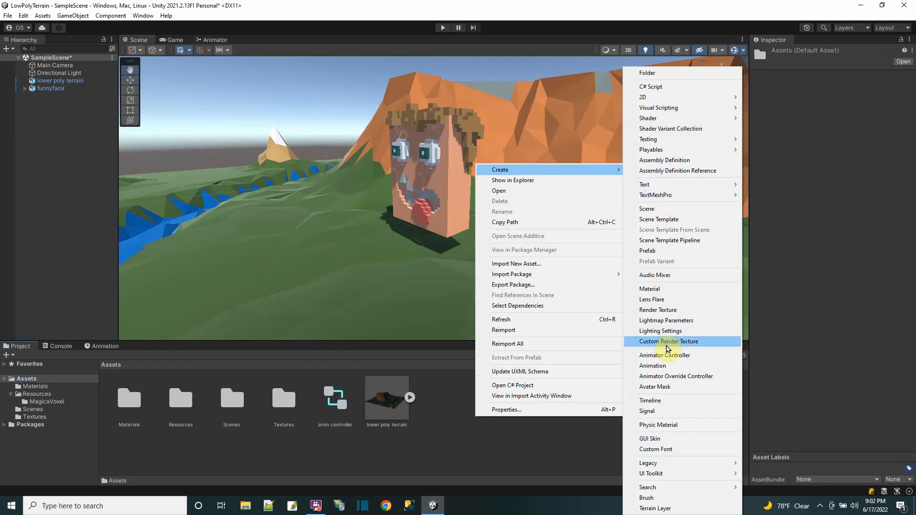
left_click(663, 366)
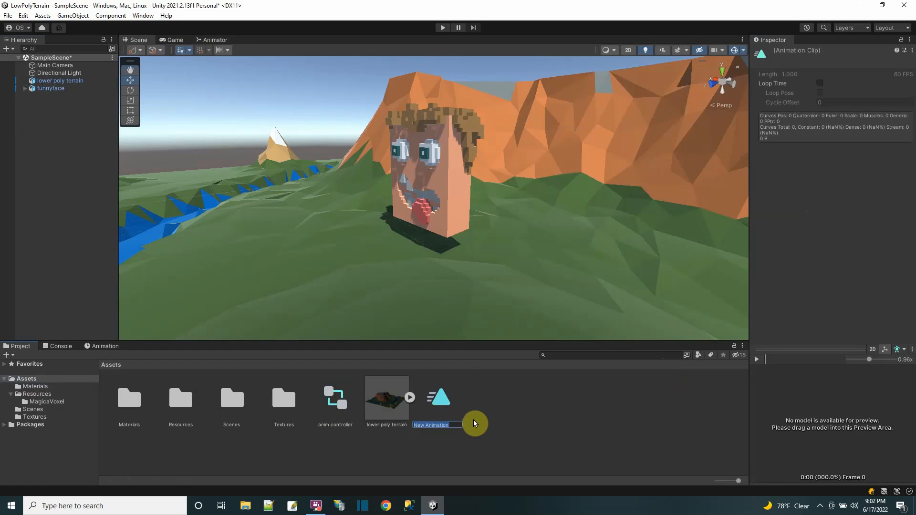
key("Return")
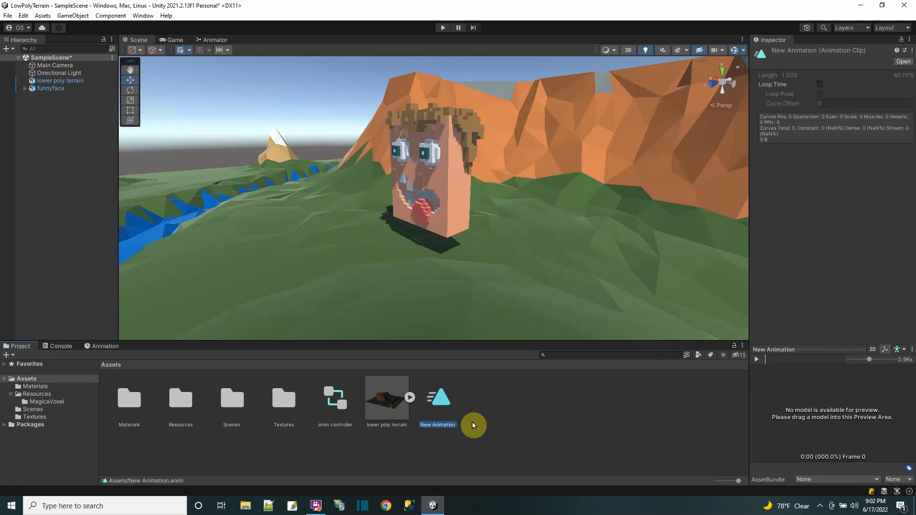
double_click(440, 405)
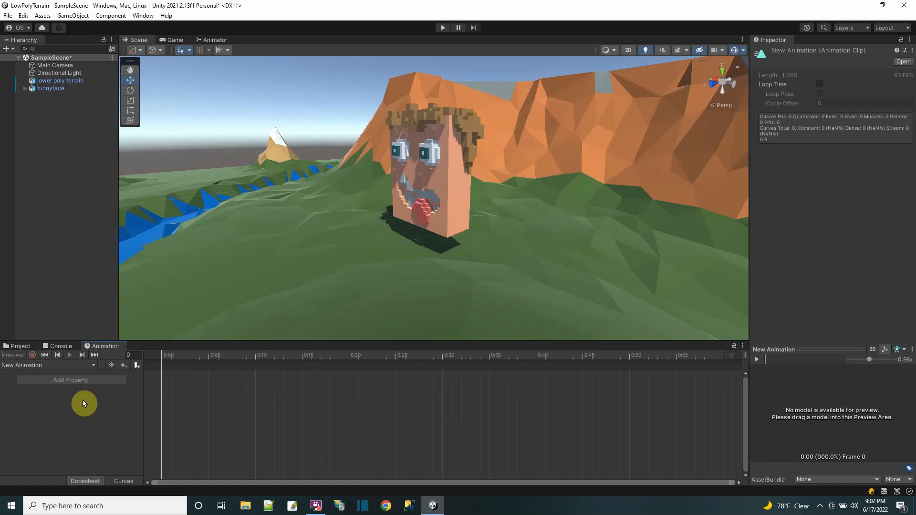
Create an animation clip for the funnyface object, saving it over New Animation.anim in the Assets folder.
left_click(47, 88)
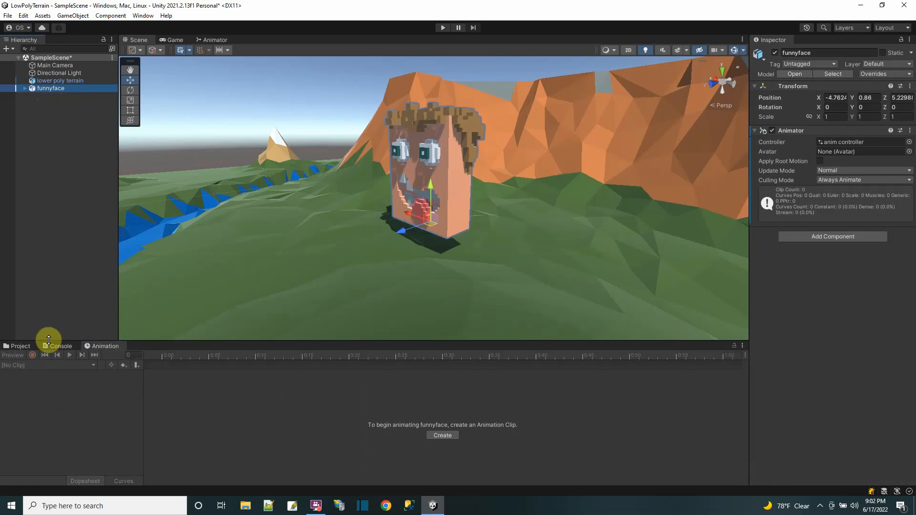
left_click(448, 437)
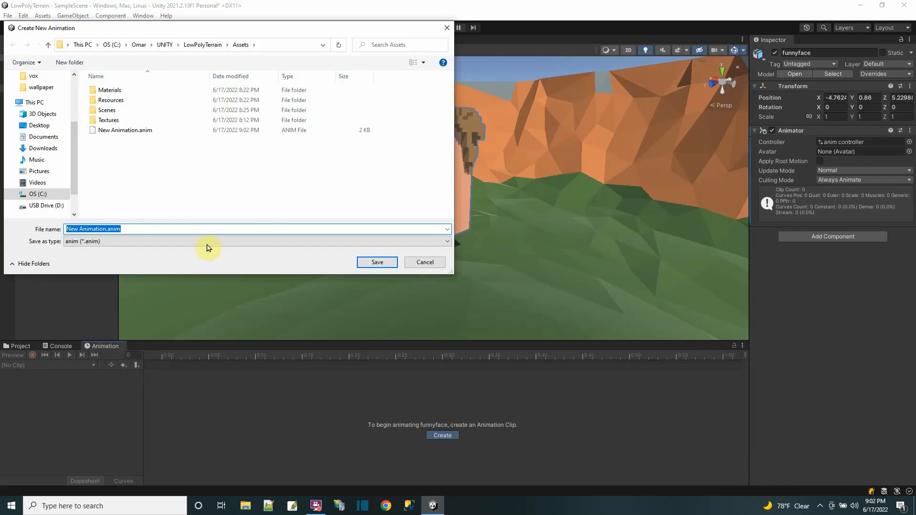
left_click(112, 131)
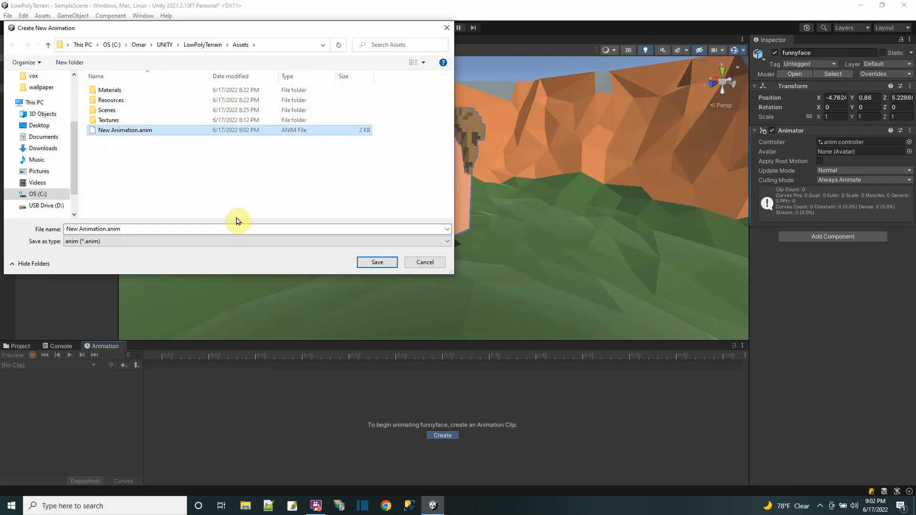
left_click(377, 263)
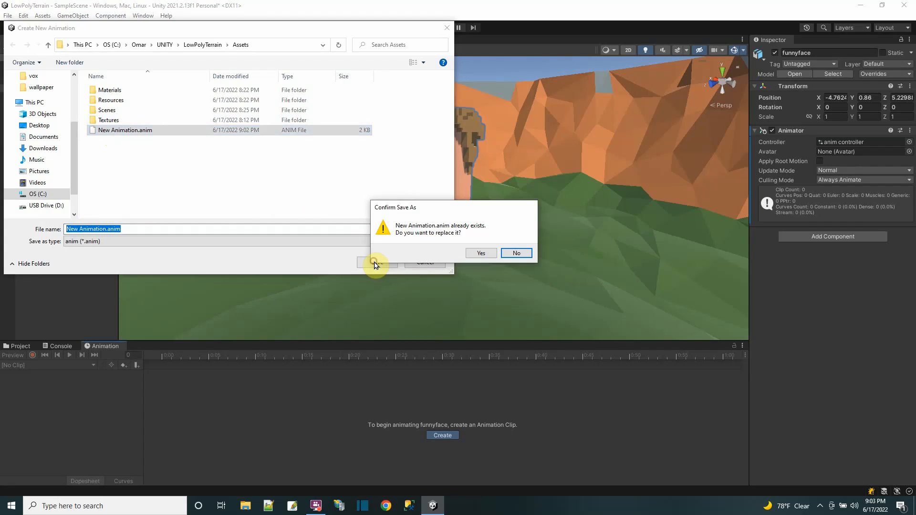
left_click(480, 254)
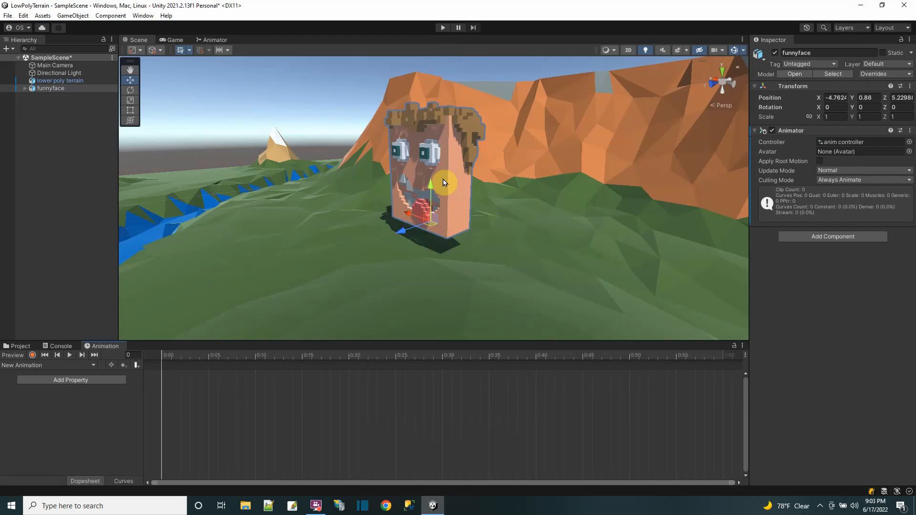
Record funnyface rotating about its Y axis by nearly one full turn, with rotation keyframes at 0:00 and 1:00.
left_click(32, 355)
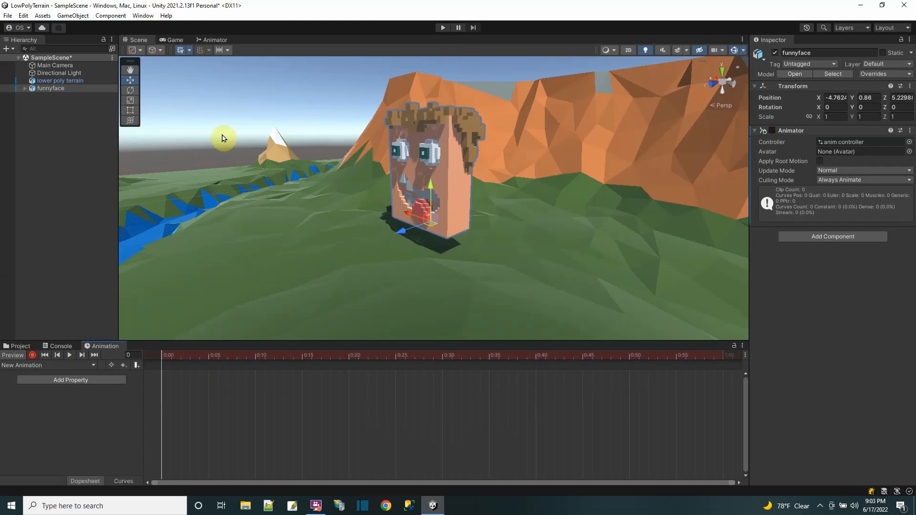
left_click(129, 93)
left_click_drag(439, 238, 436, 236)
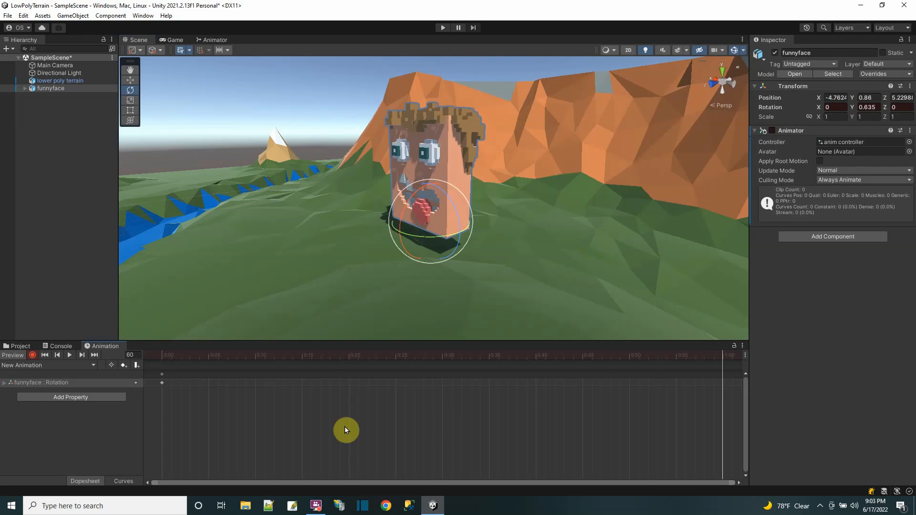
left_click_drag(427, 237, 812, 170)
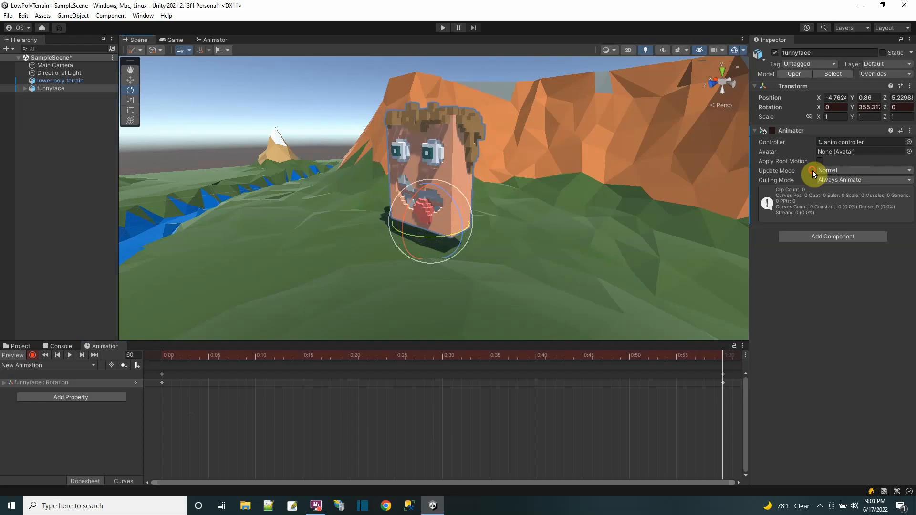
left_click(32, 355)
Play back the recorded rotation clip on funnyface to check the spin, and stop the preview.
left_click(70, 355)
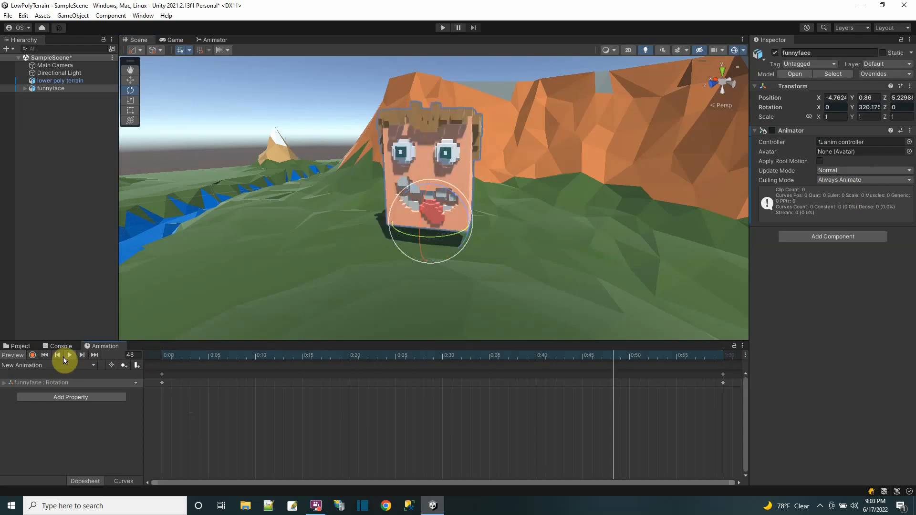
left_click(32, 355)
left_click(32, 357)
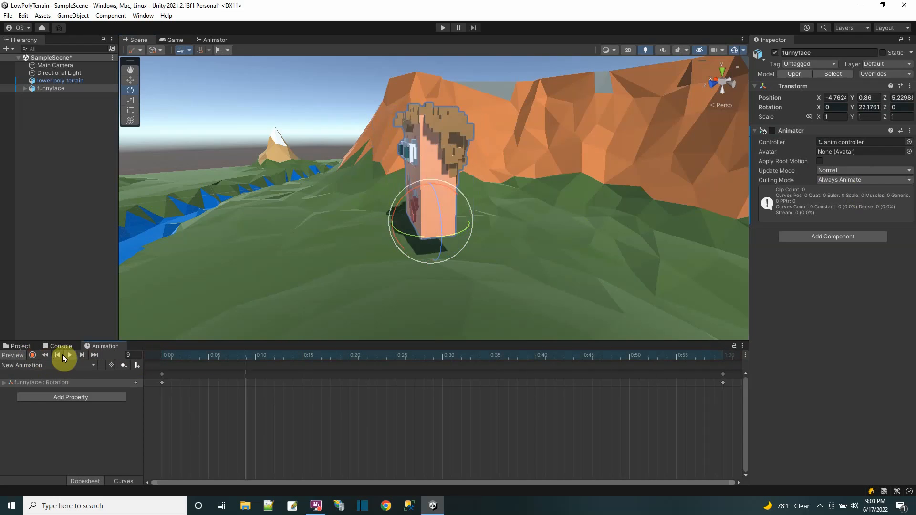
left_click(71, 357)
Open the anim controller's state graph and move the New Animation state clear of the Any State node.
left_click(20, 347)
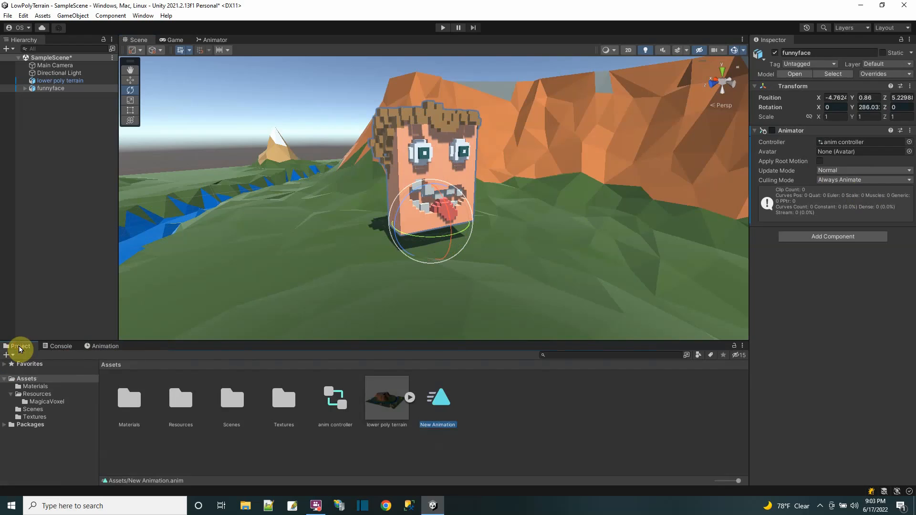
double_click(334, 399)
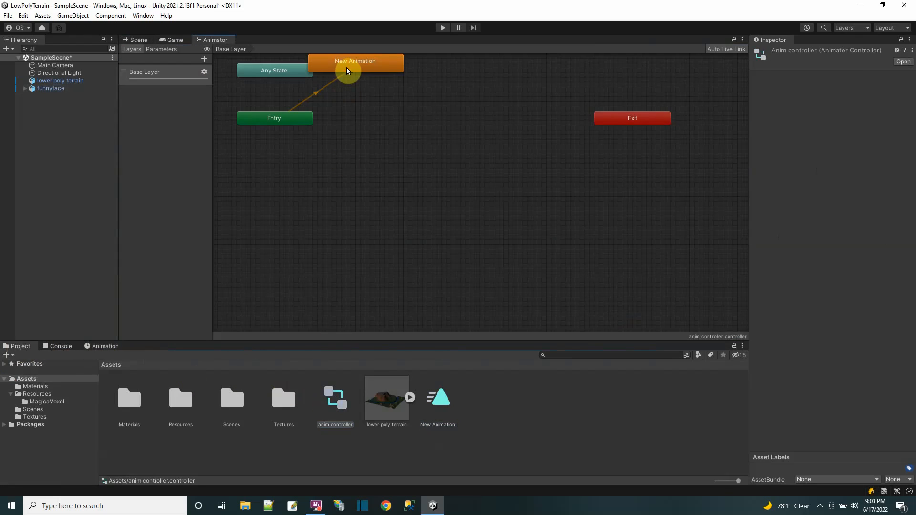
left_click_drag(346, 68, 385, 95)
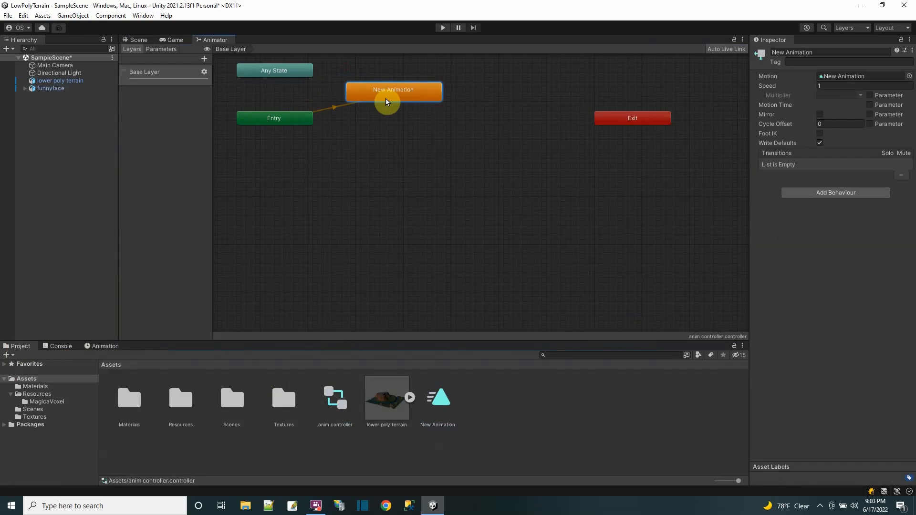
Rename the New Animation clip in the Assets folder to spin.
left_click(441, 426)
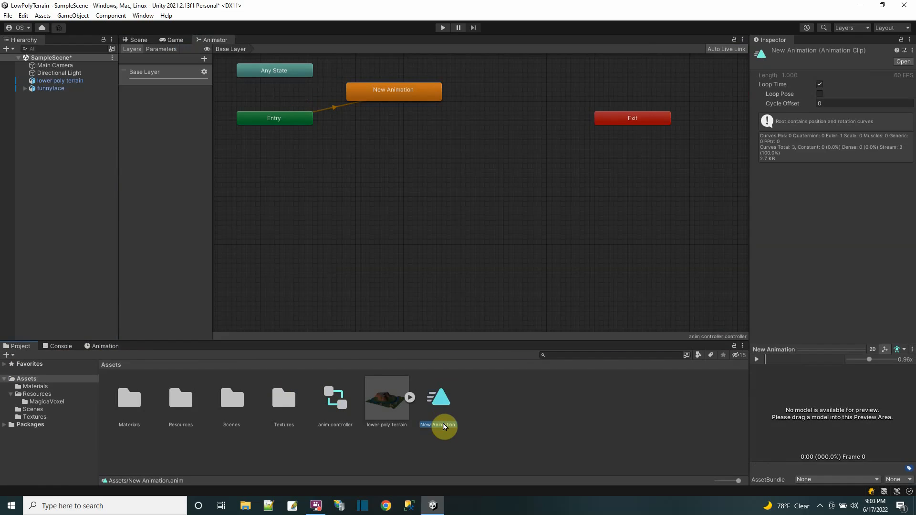
left_click(443, 425)
type("spin")
key("Return")
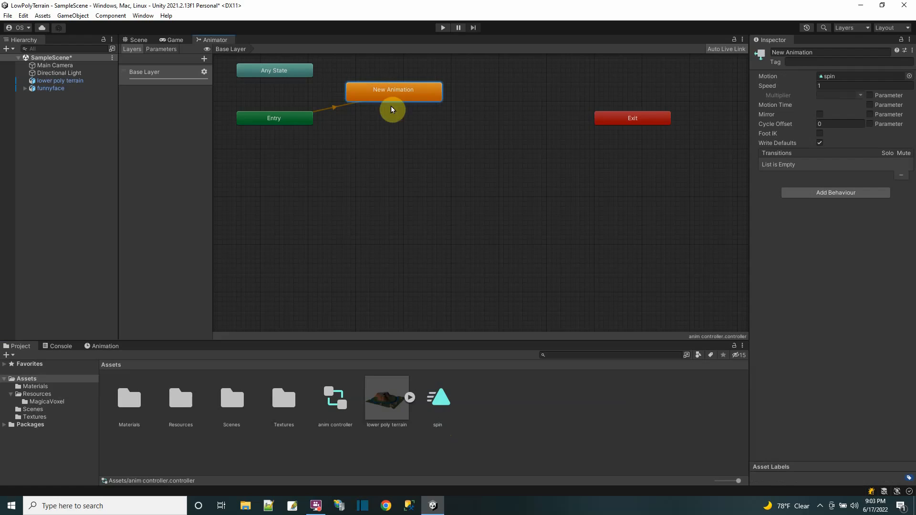
Replace the New Animation state in the graph with a state made from the spin clip, placed near the Entry node.
left_click_drag(428, 200, 429, 200)
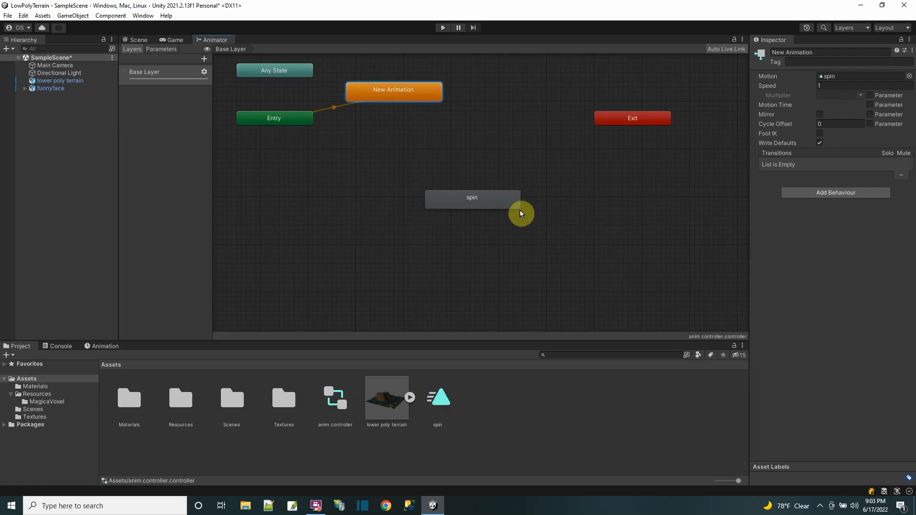
right_click(406, 101)
left_click(428, 143)
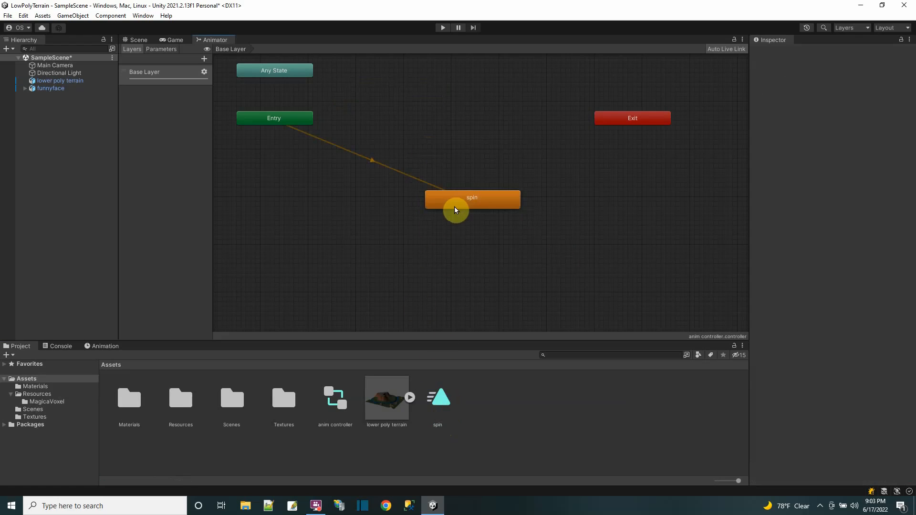
left_click_drag(455, 210, 424, 101)
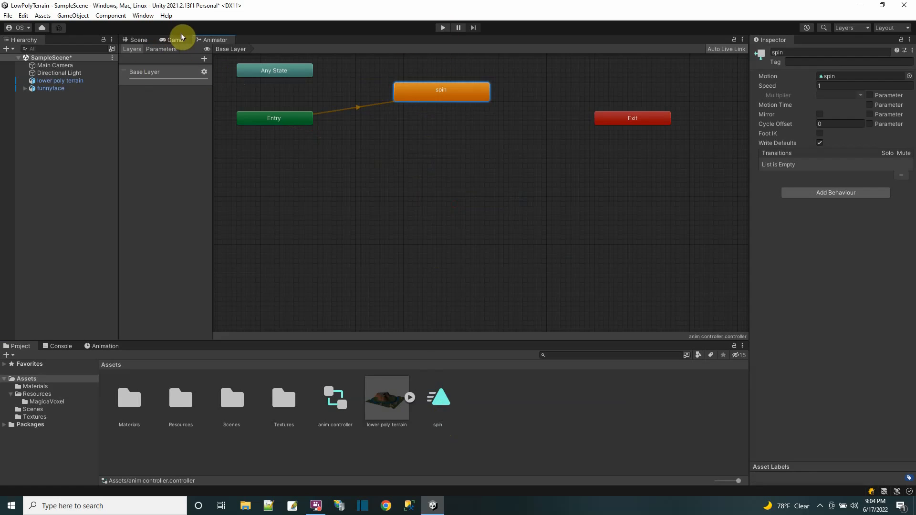
Check funnyface's Animator controller assignment and the spin state's motion and speed settings.
left_click(139, 40)
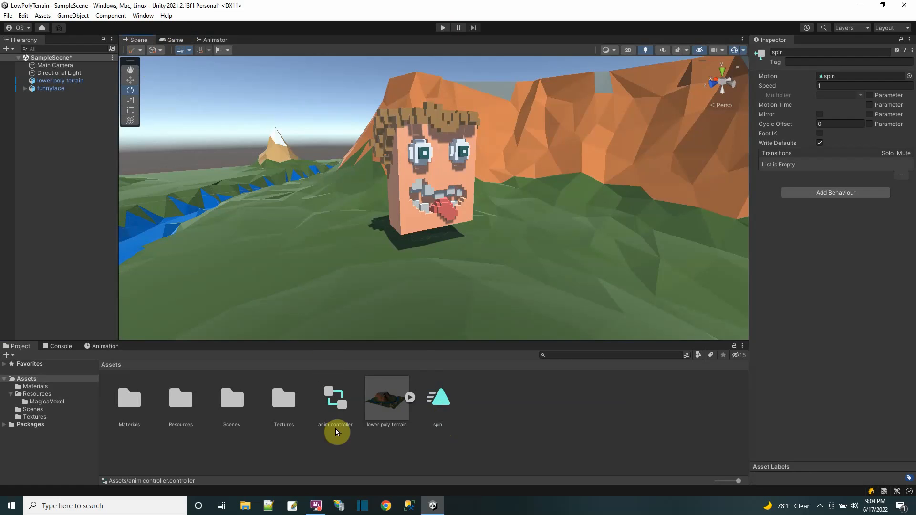
left_click(37, 89)
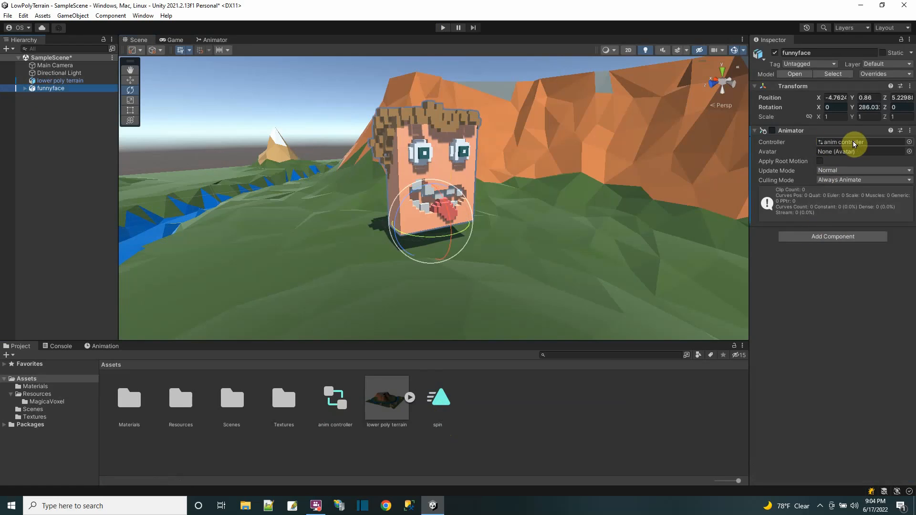
double_click(330, 408)
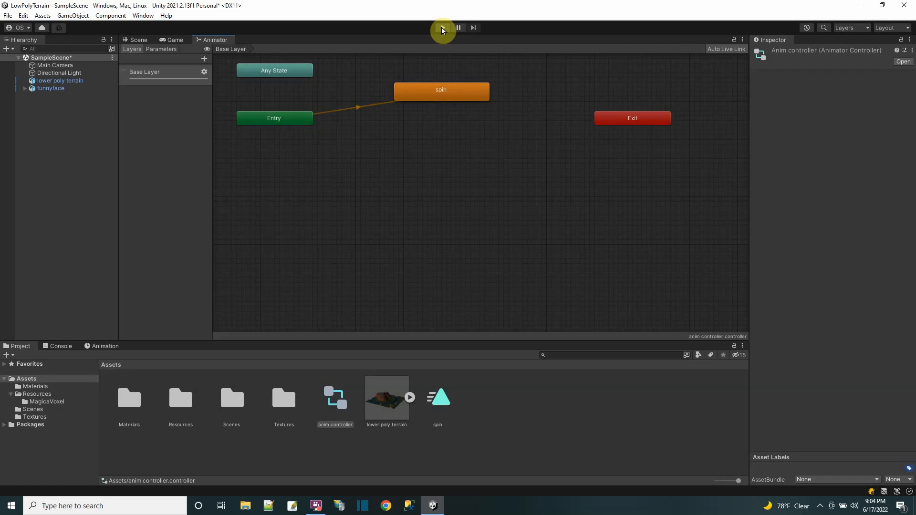
left_click(439, 93)
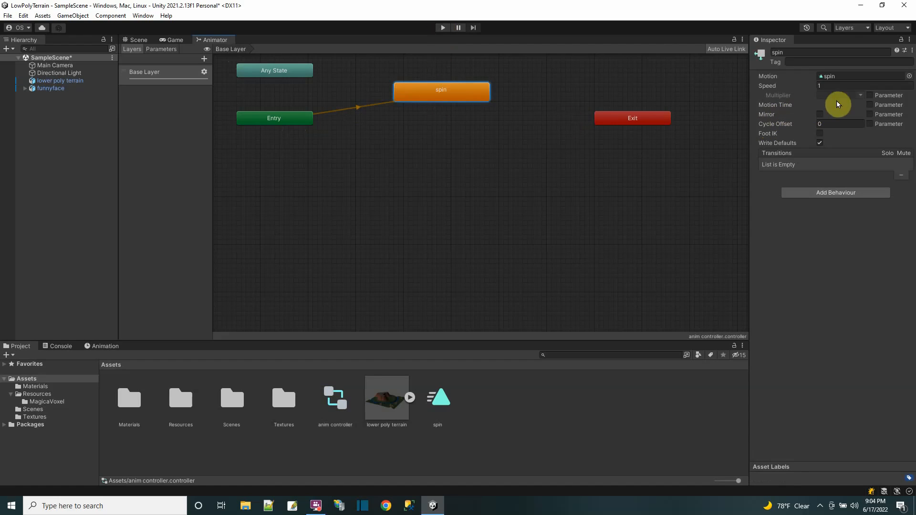
left_click(817, 85)
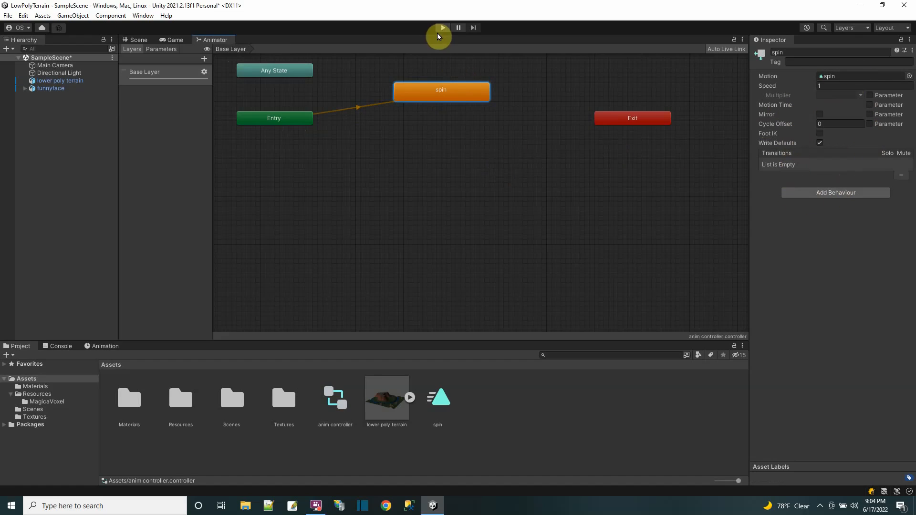
Run the scene in Play mode with the Scene view showing to check funnyface's spin animation.
left_click(134, 40)
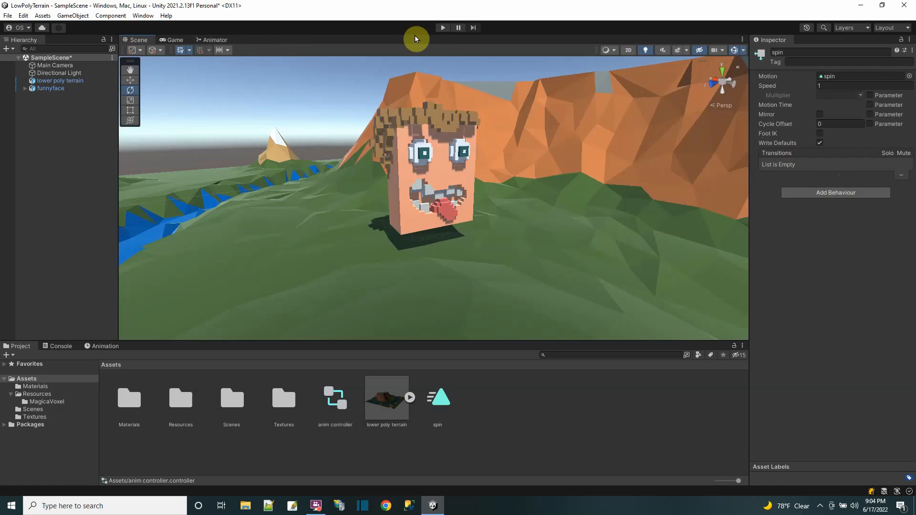
left_click(442, 27)
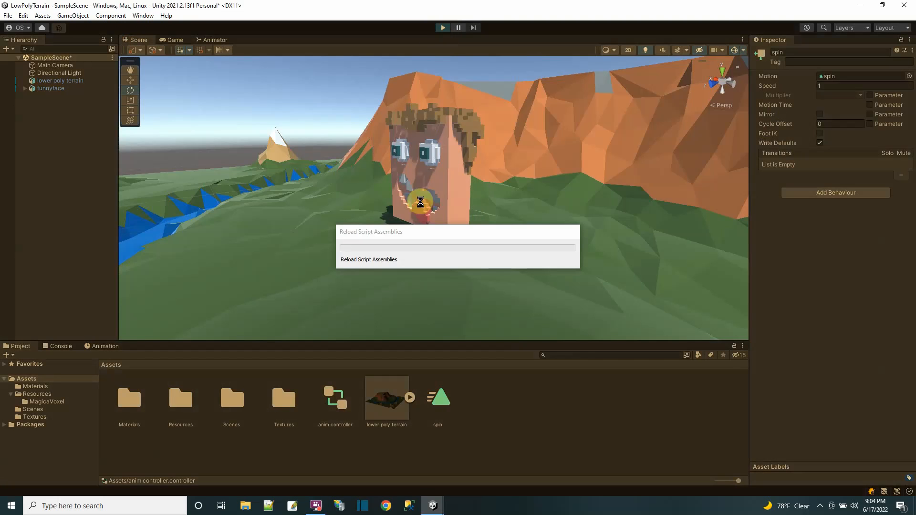